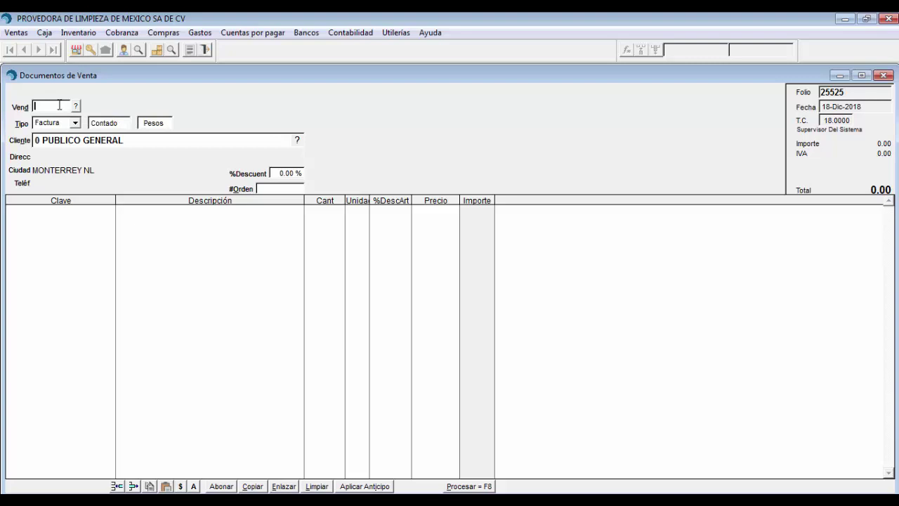
# Step: Assign seller 1 and set the sales document type to Cotización
pyautogui.write('1')
pyautogui.click(74, 123)
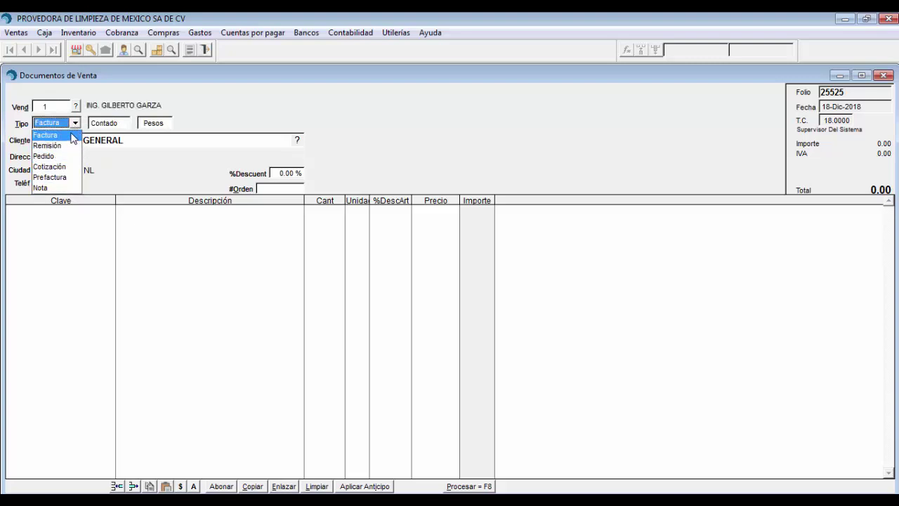
pyautogui.click(74, 167)
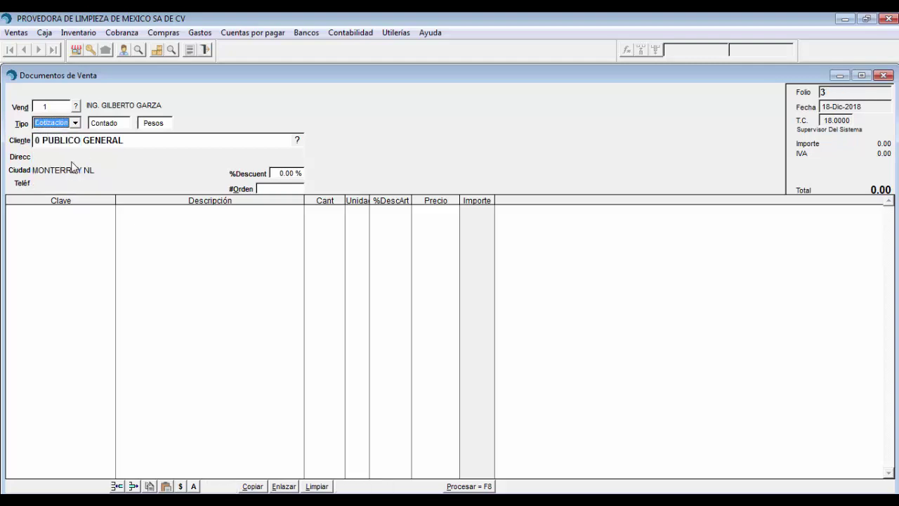
# Step: Set the quotation's client to DIMIPLASTIK, S.A. DE C.V. by entering its customer number
pyautogui.click(130, 143)
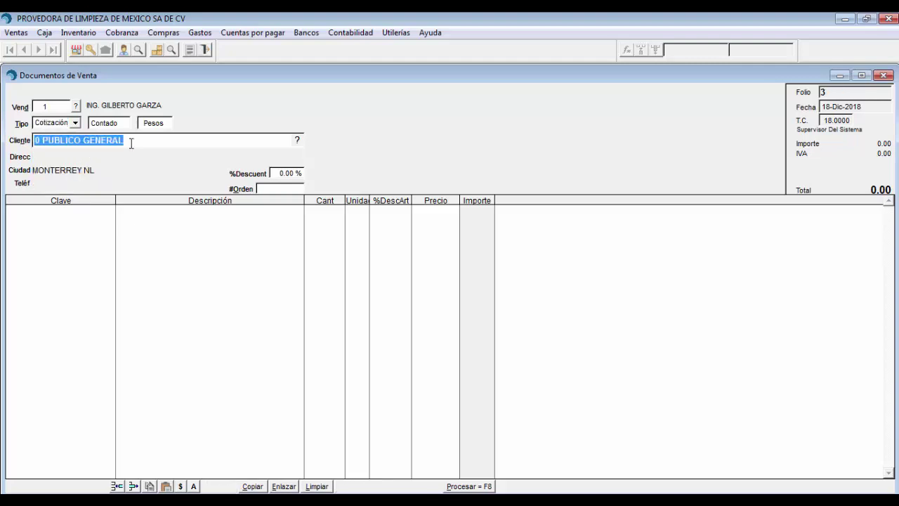
pyautogui.write('10')
pyautogui.press('Return')
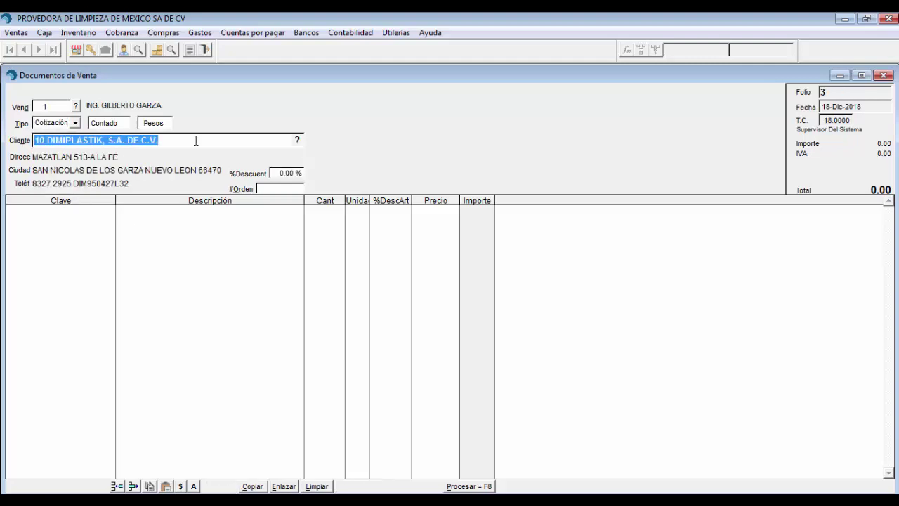
# Step: Clear the client, search the clients for DIM and choose DIMIPLASTIK, S.A. DE C.V
pyautogui.press('BackSpace')
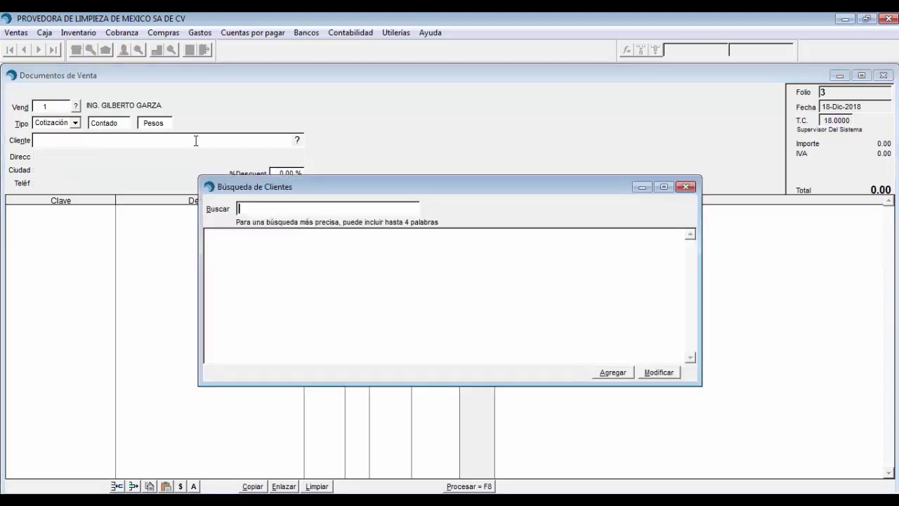
pyautogui.write('DIM')
pyautogui.press('Return')
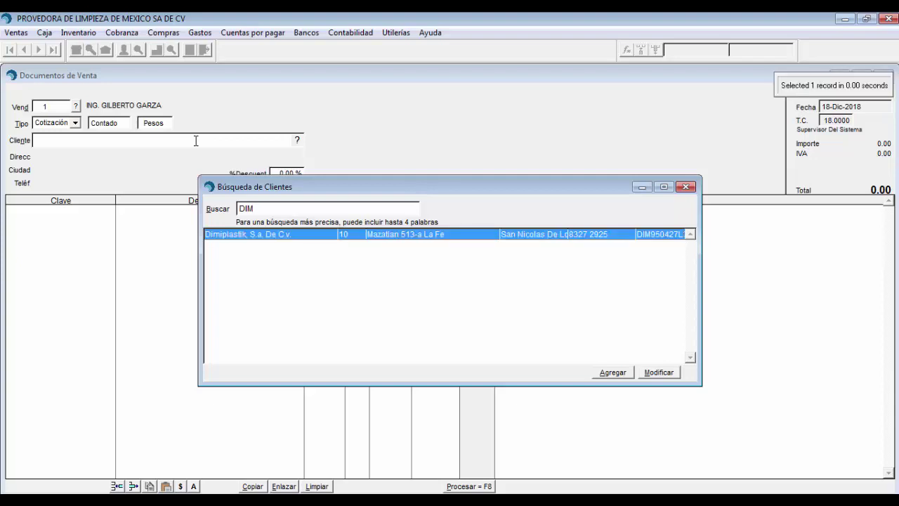
pyautogui.doubleClick(315, 236)
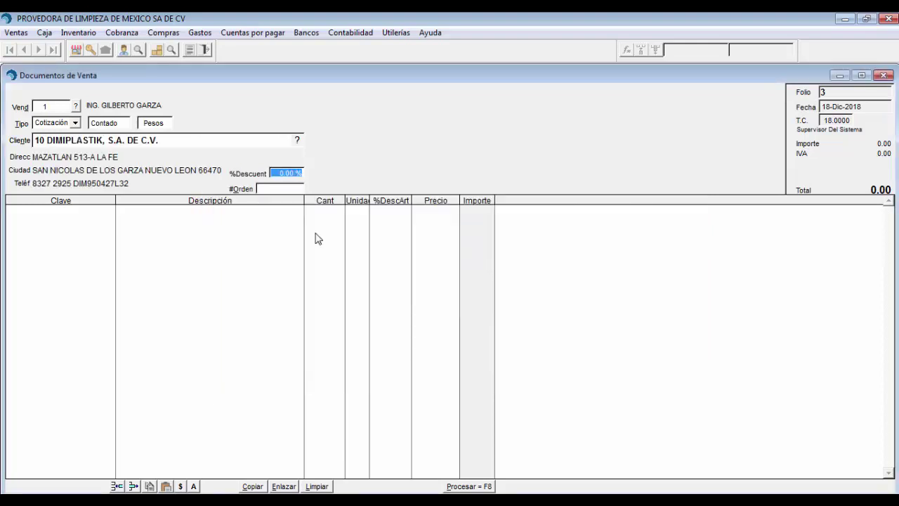
# Step: Switch the payment terms to Crédito and back to Contado, and toggle the currency back to Pesos
pyautogui.click(126, 122)
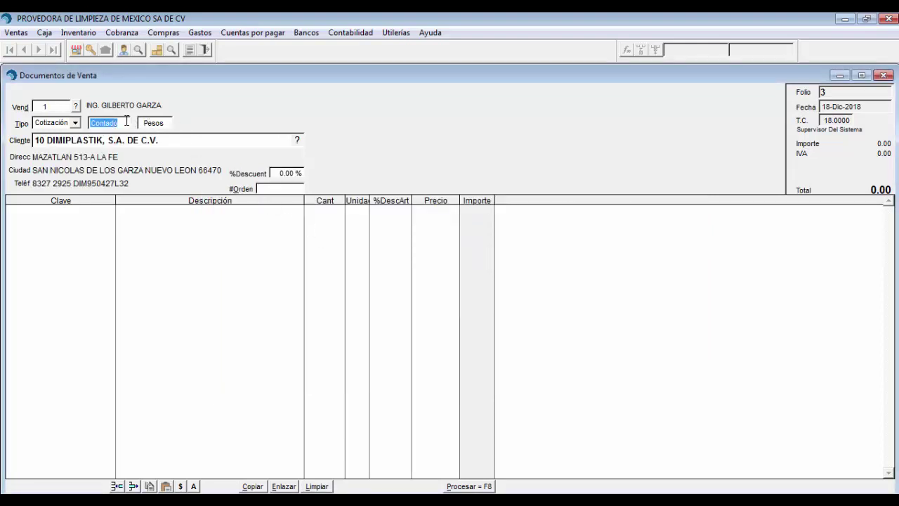
pyautogui.click(127, 121)
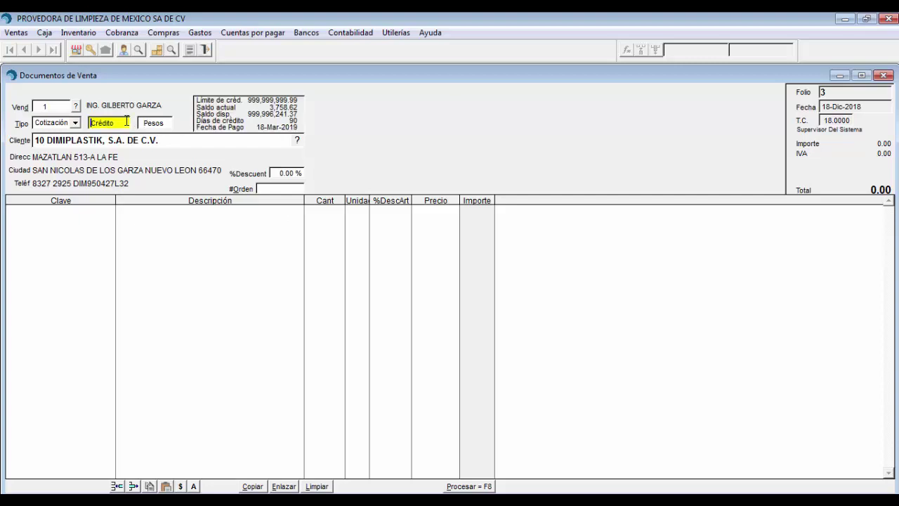
pyautogui.click(126, 122)
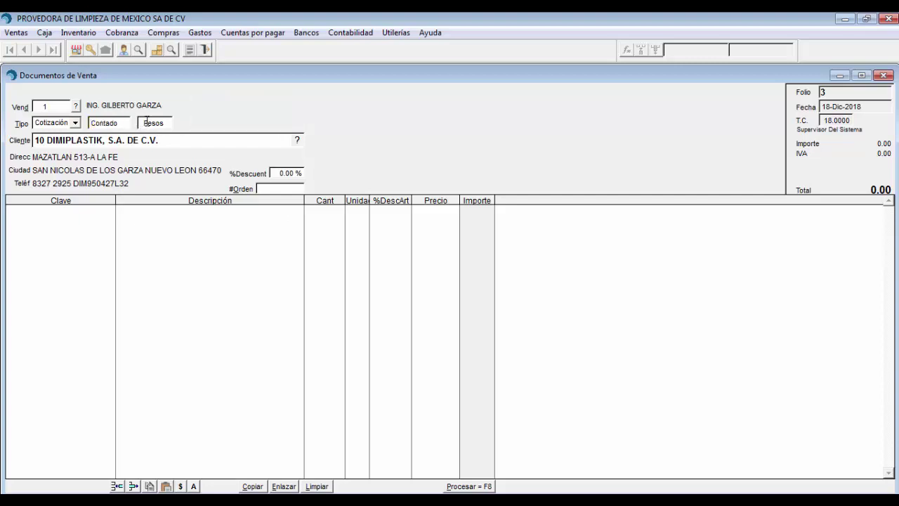
pyautogui.click(156, 123)
pyautogui.click(155, 123)
# Step: Add the article with key SCC to the quotation with a quantity of 10
pyautogui.click(92, 209)
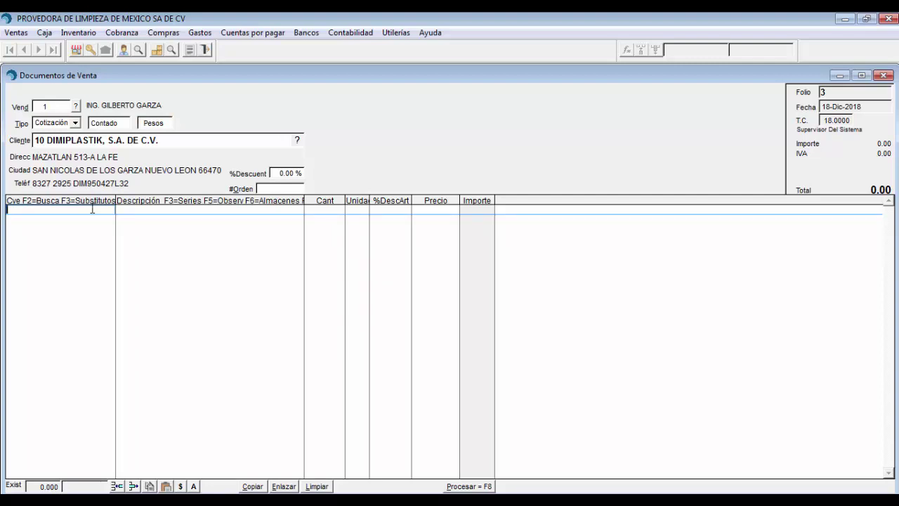
pyautogui.write('SCC')
pyautogui.press('Return')
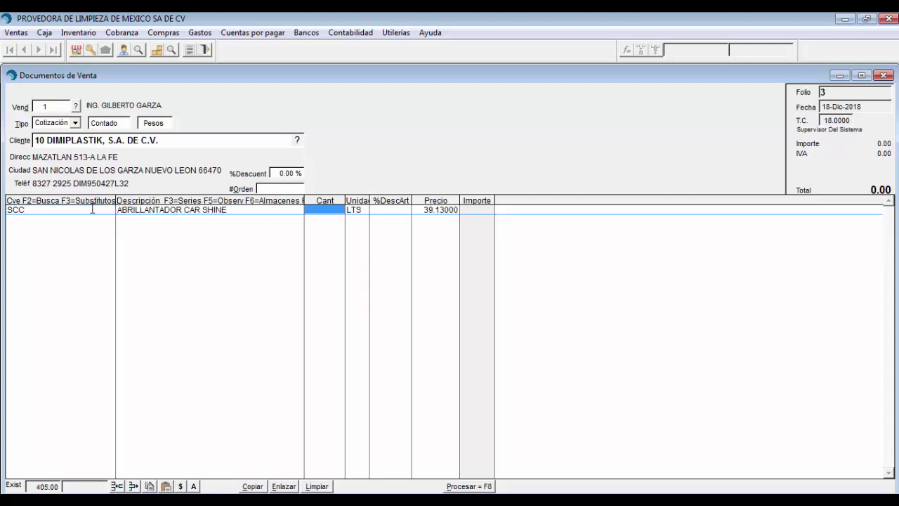
pyautogui.write('10')
pyautogui.press('Return')
pyautogui.click(90, 210)
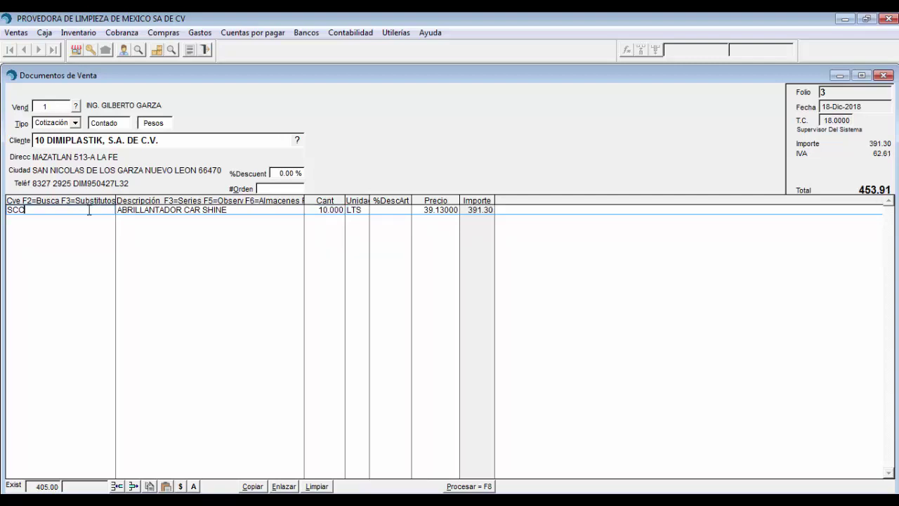
# Step: Process the quotation, confirming its data as correct, and preview its report maximized on screen
pyautogui.press('F8')
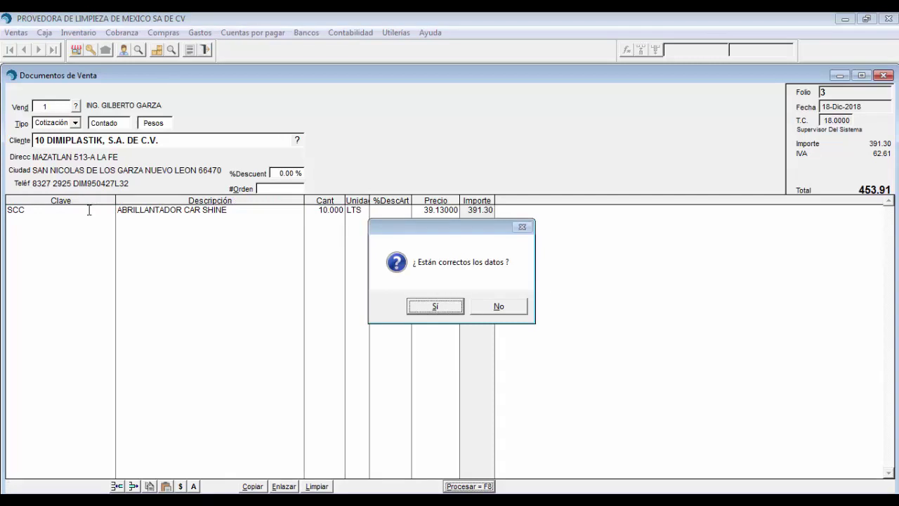
pyautogui.press('Return')
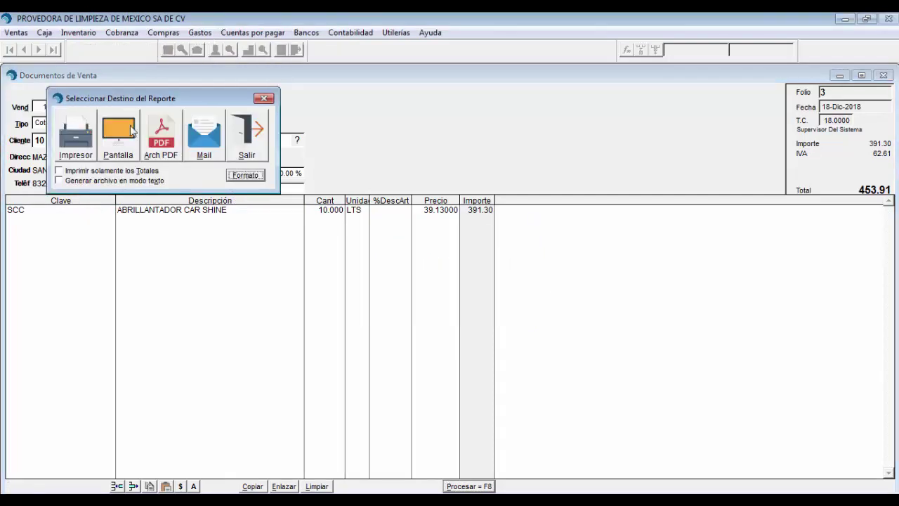
pyautogui.click(130, 129)
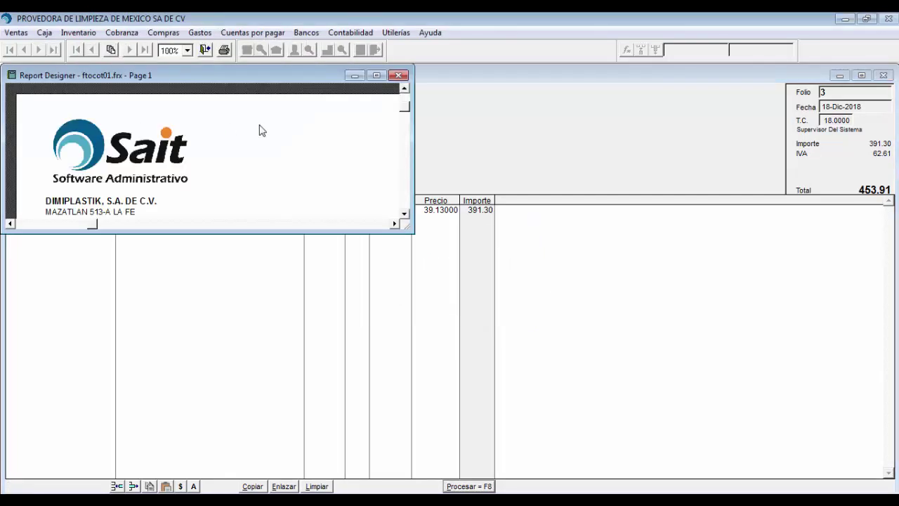
pyautogui.click(377, 78)
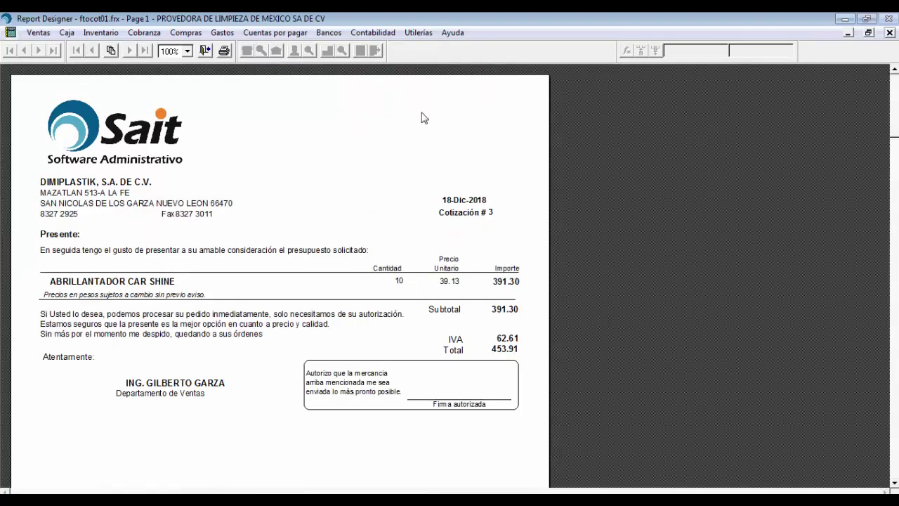
pyautogui.press('Escape')
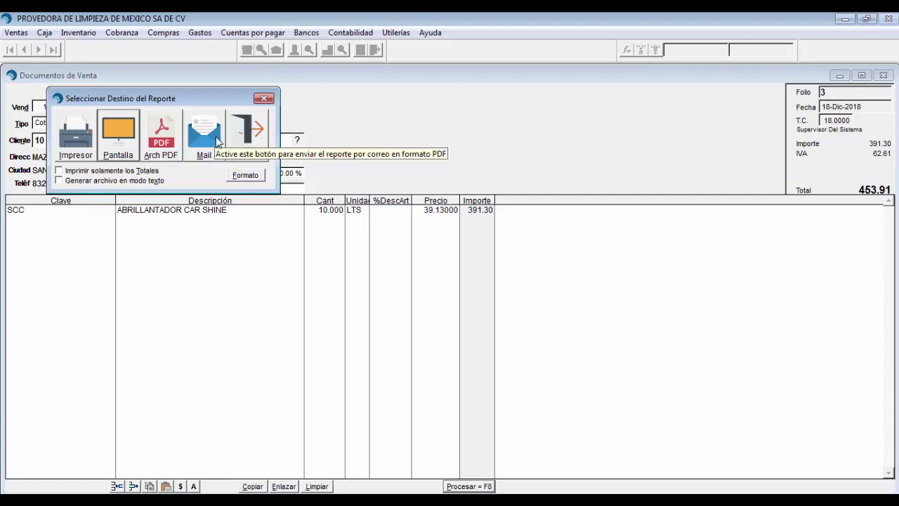
pyautogui.click(244, 142)
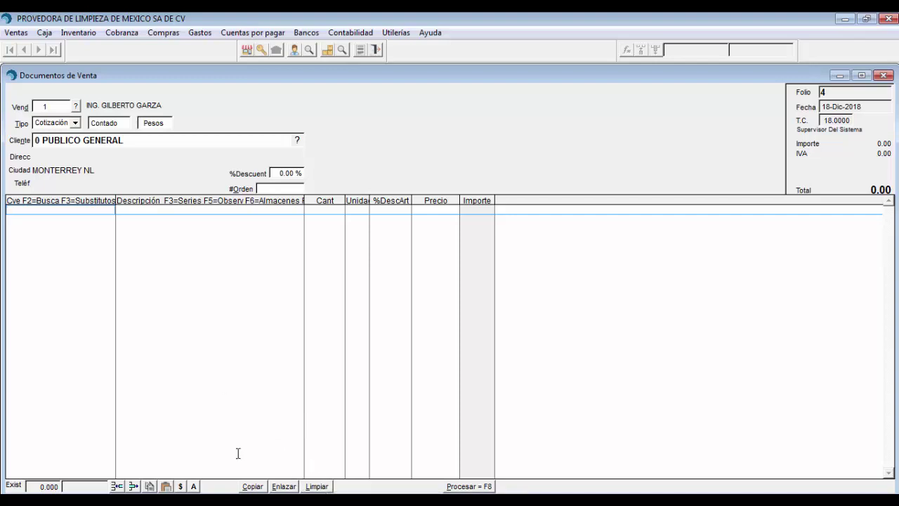
# Step: Examine the options for copying the articles of an earlier document, leaving without copying any
pyautogui.click(253, 486)
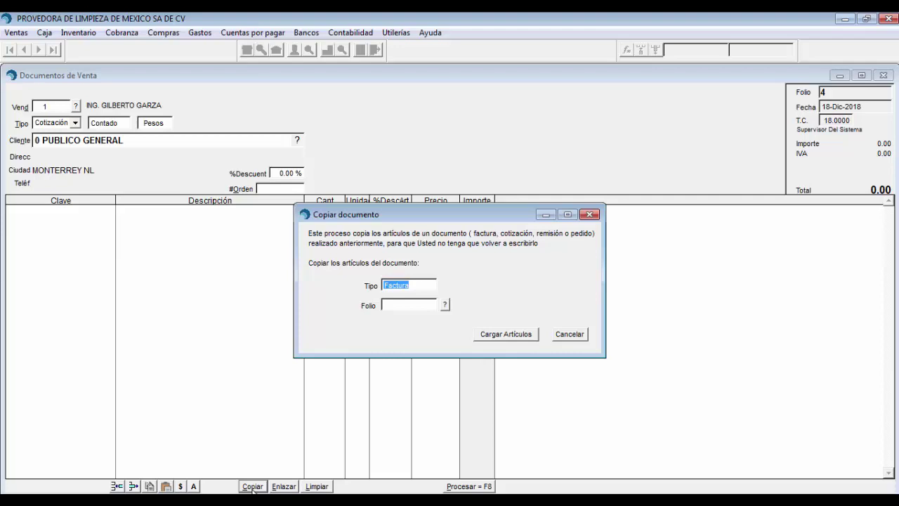
pyautogui.press('Escape')
pyautogui.click(351, 295)
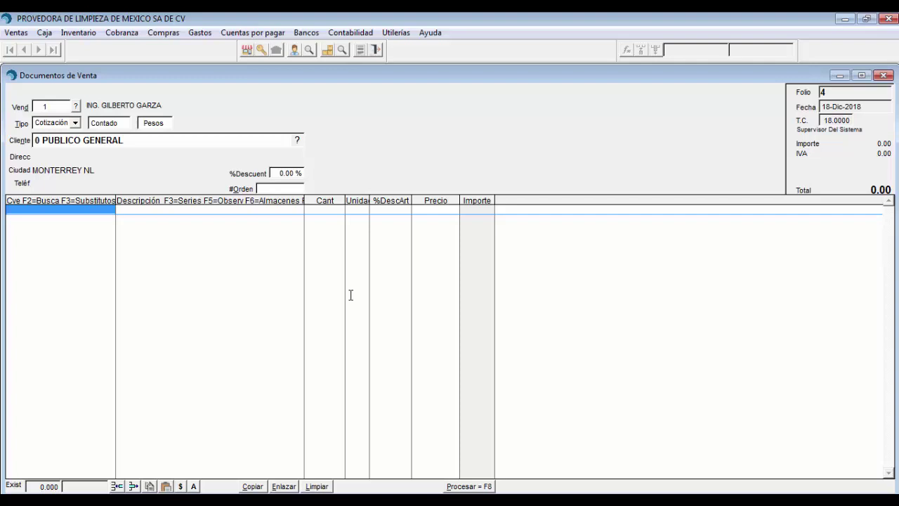
# Step: Set the new sales document's type to Factura
pyautogui.click(150, 138)
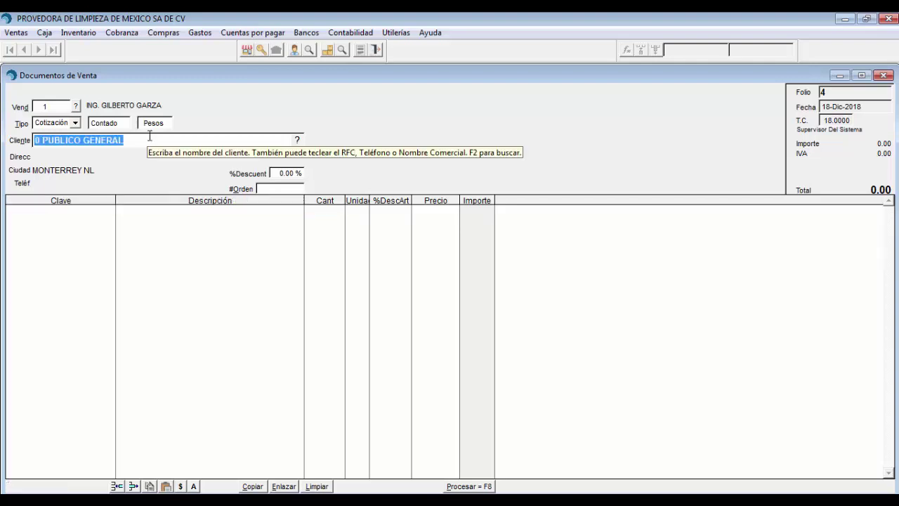
pyautogui.click(74, 123)
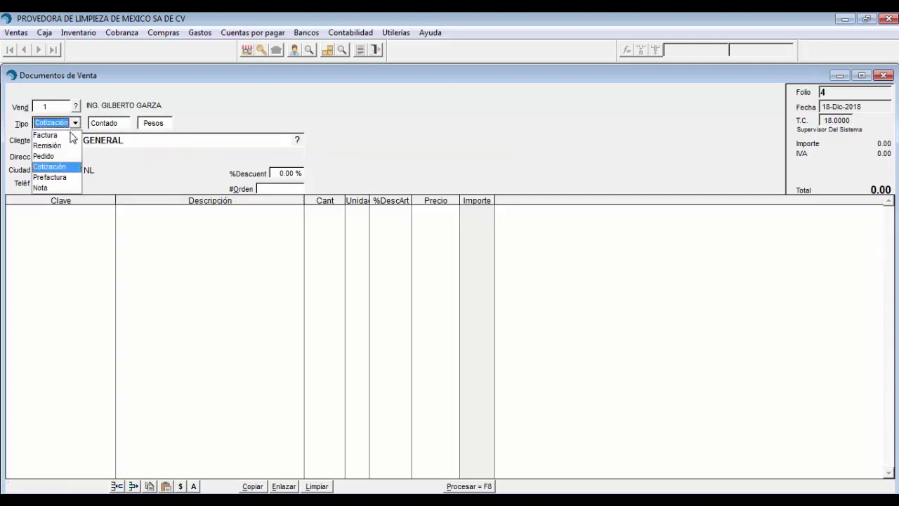
pyautogui.click(52, 167)
pyautogui.click(144, 141)
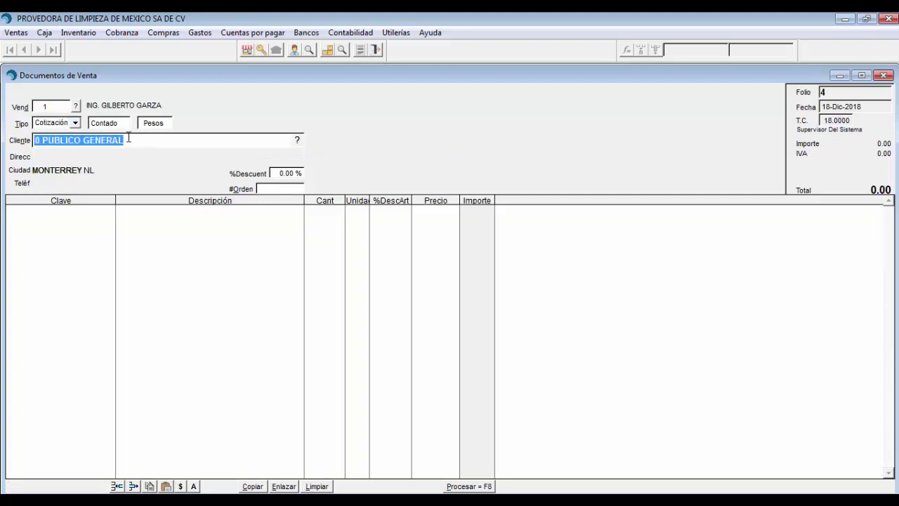
pyautogui.click(74, 123)
pyautogui.click(67, 133)
# Step: Set the invoice's client to DIMIPLASTIK, S.A. DE C.V. using its customer number
pyautogui.click(125, 140)
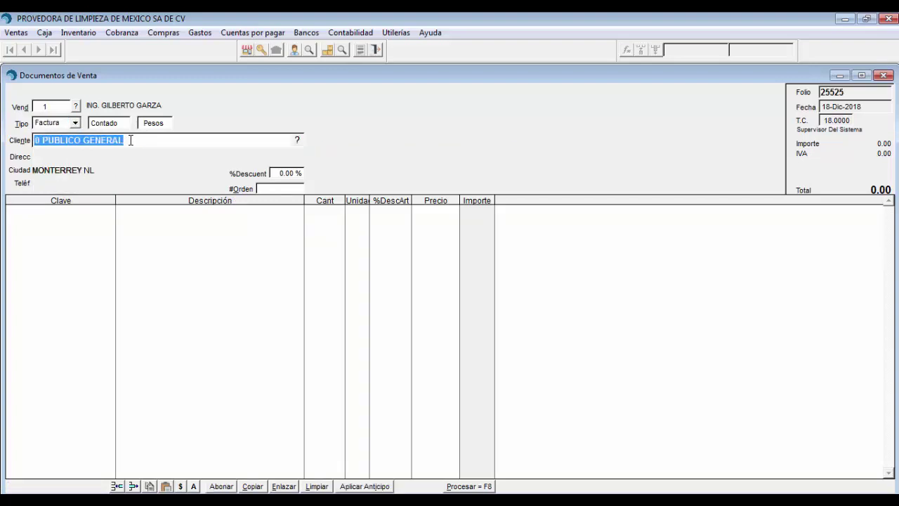
pyautogui.write('10')
pyautogui.press('Return')
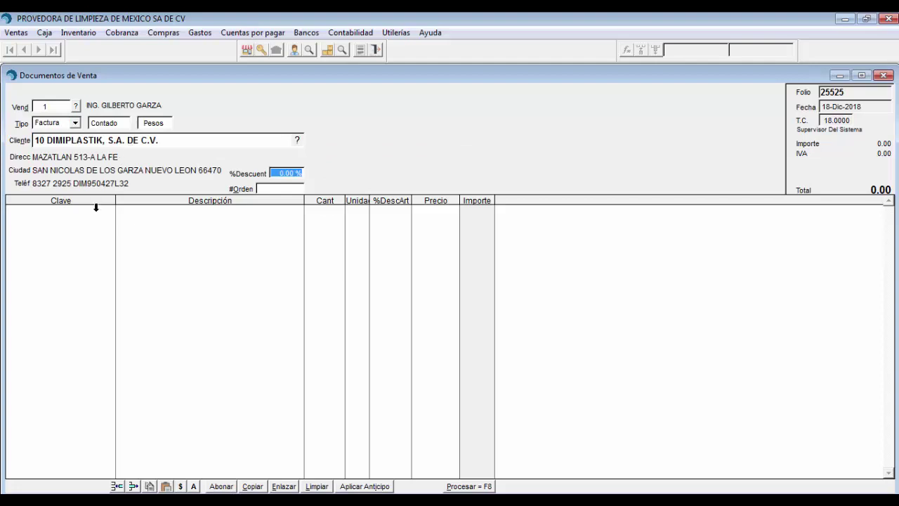
pyautogui.press('Return')
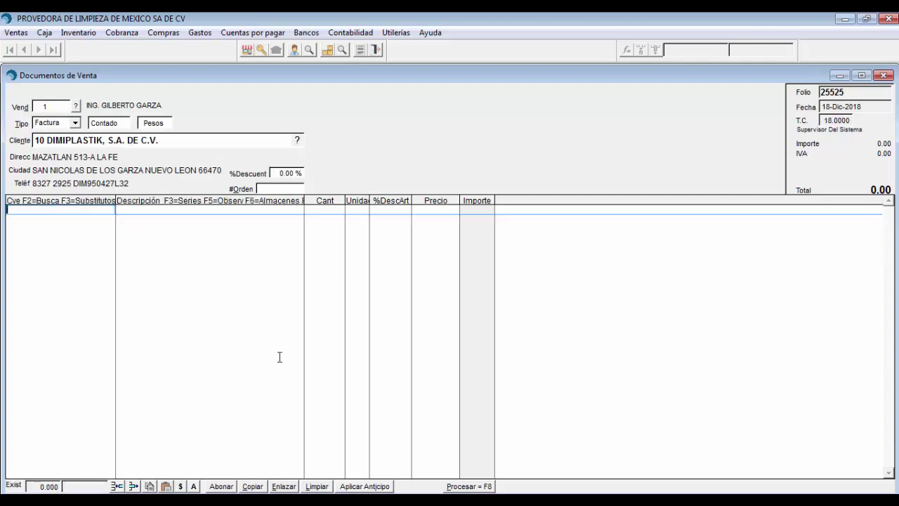
# Step: Link all articles of the Cotización with folio 3 to the invoice
pyautogui.click(289, 488)
pyautogui.click(430, 255)
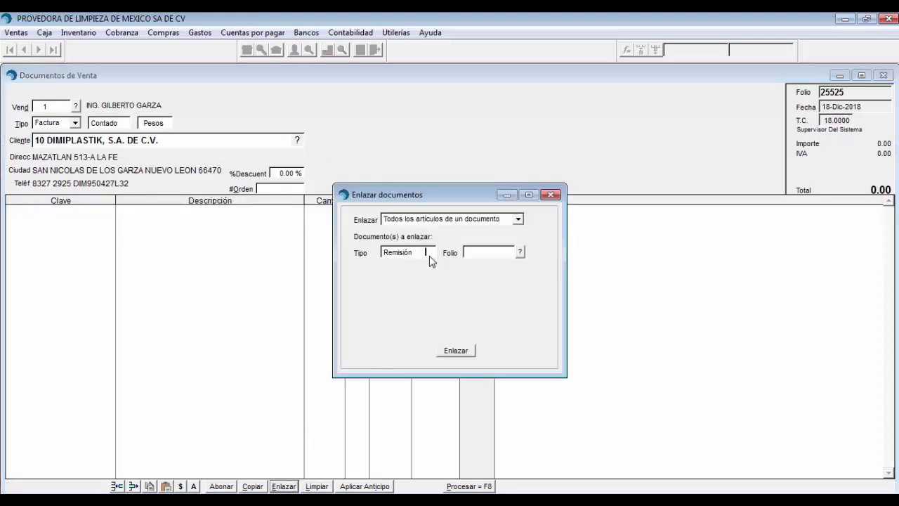
pyautogui.press('Down')
pyautogui.press('Down')
pyautogui.click(480, 251)
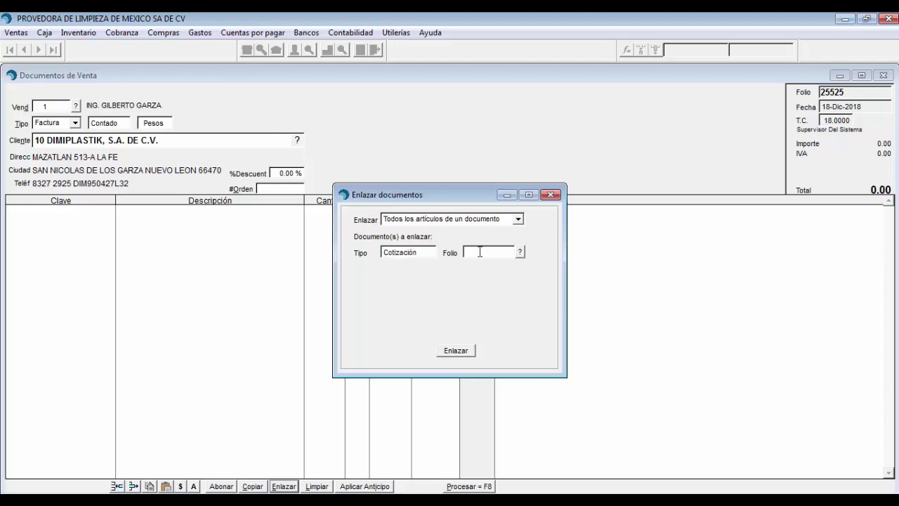
pyautogui.click(520, 253)
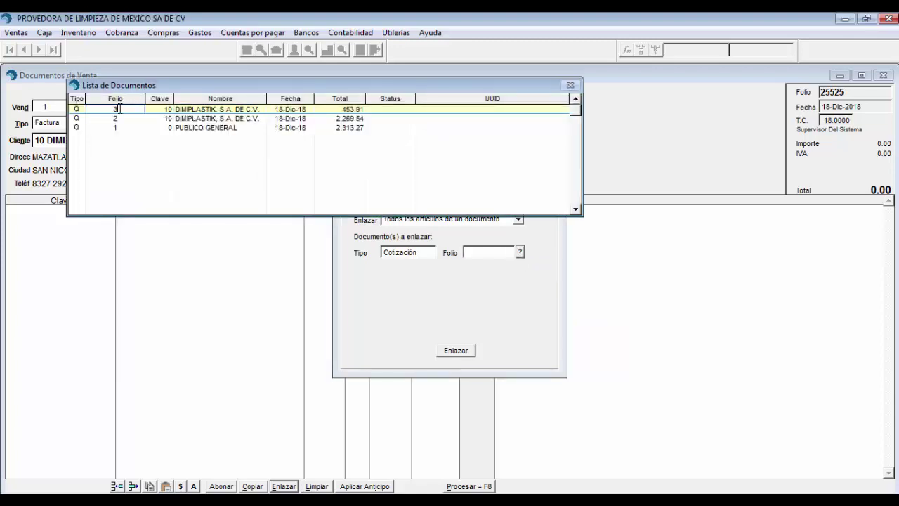
pyautogui.doubleClick(119, 109)
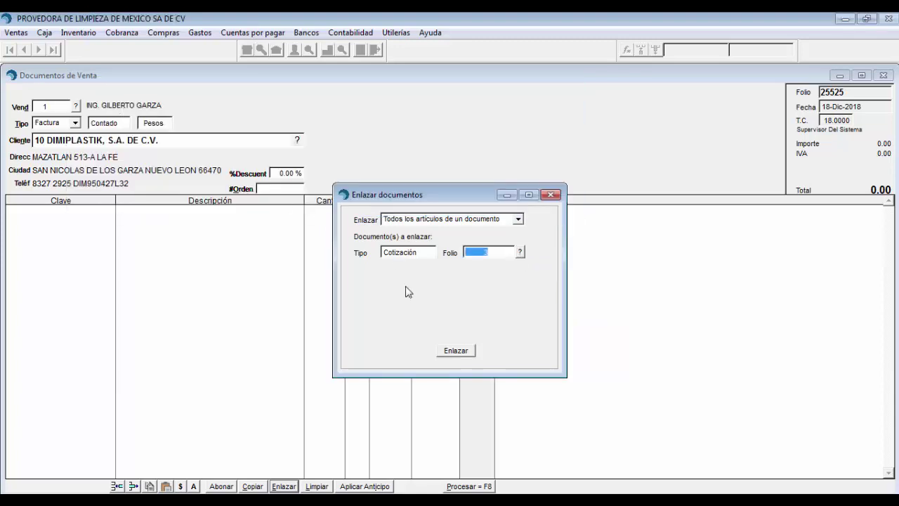
pyautogui.click(460, 355)
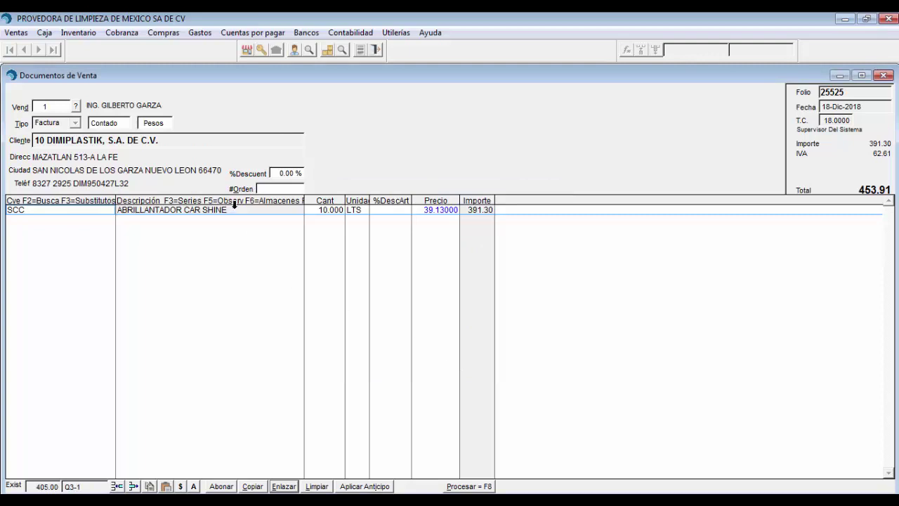
# Step: Process the invoice and confirm its data as correct
pyautogui.click(296, 209)
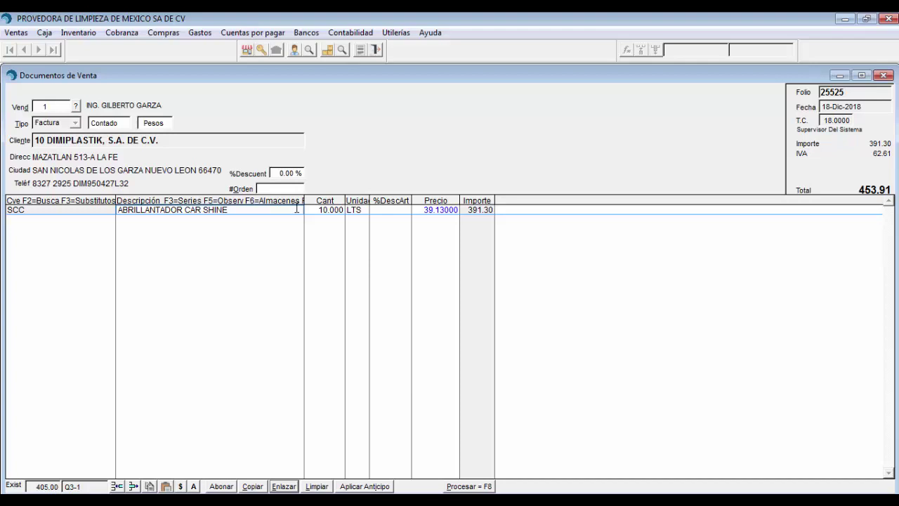
pyautogui.click(484, 486)
pyautogui.click(374, 347)
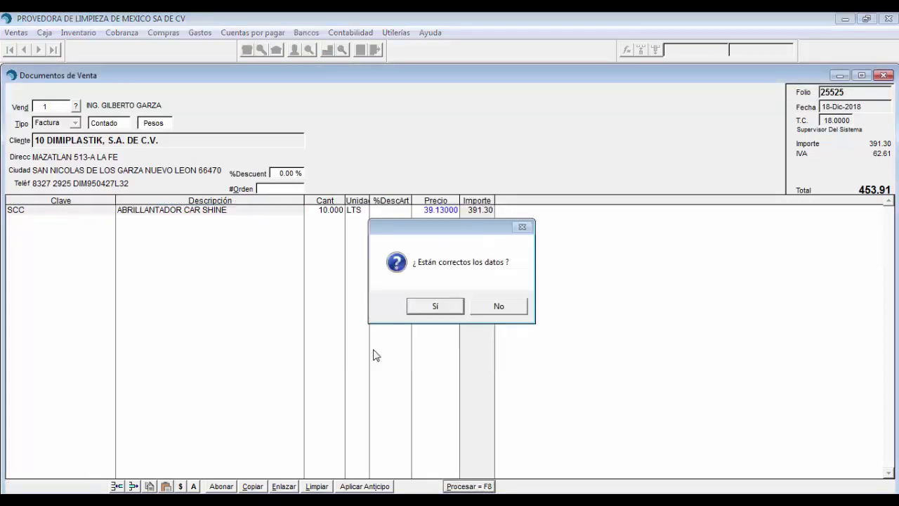
pyautogui.click(432, 307)
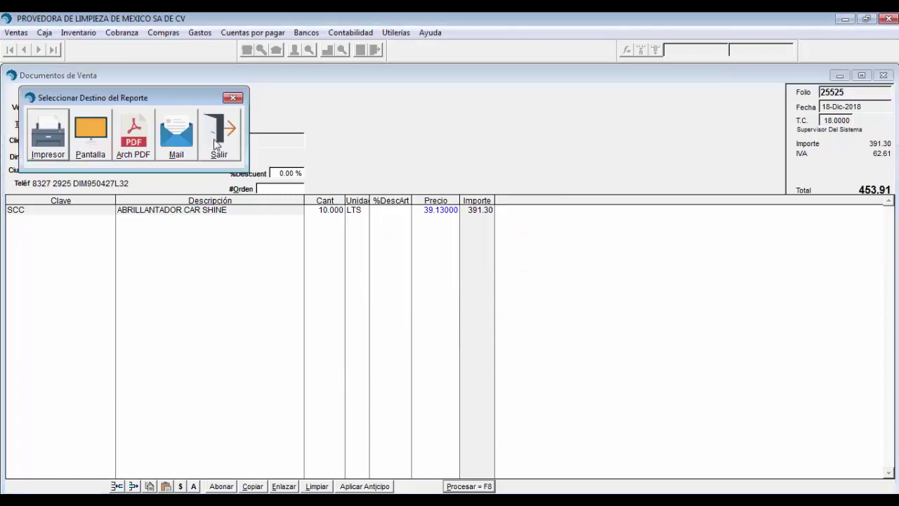
# Step: Leave the report destination selection without printing the invoice and close the sales documents window
pyautogui.click(240, 137)
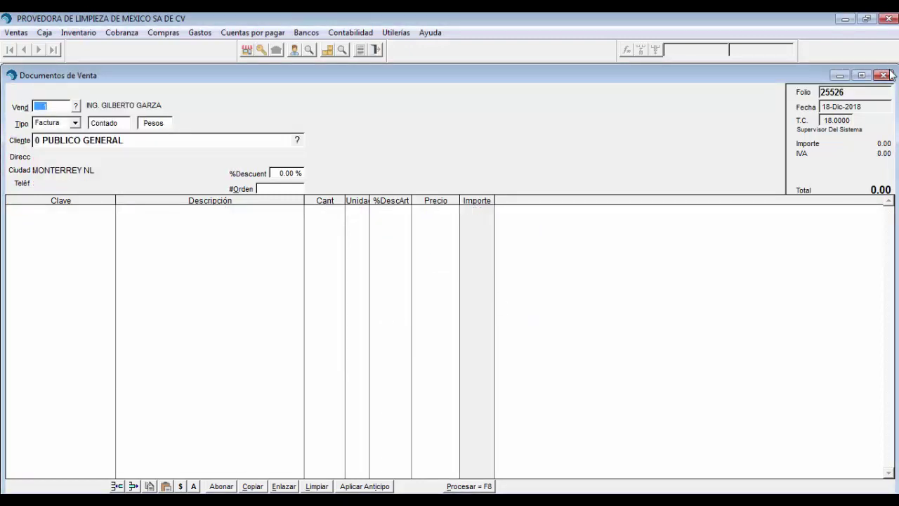
pyautogui.click(883, 76)
# Step: Look up the existing Cotización documents in the document query and check the status of folio 3
pyautogui.click(15, 33)
pyautogui.click(61, 159)
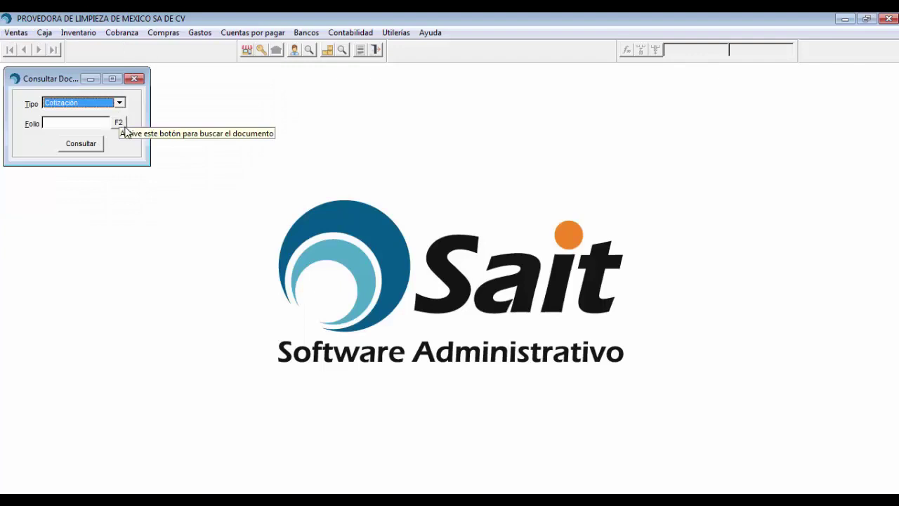
pyautogui.click(121, 123)
pyautogui.click(368, 110)
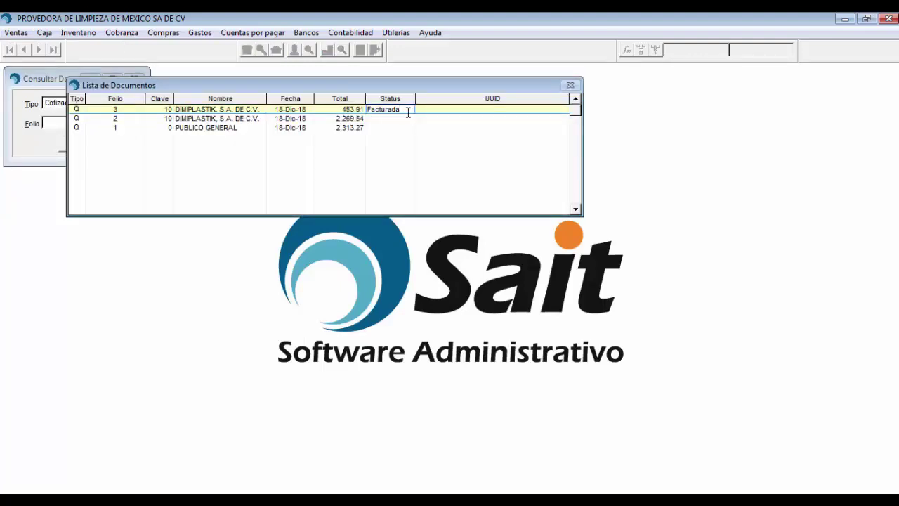
pyautogui.press('Escape')
# Step: Open a new sales document and set its type to Prefactura
pyautogui.click(80, 141)
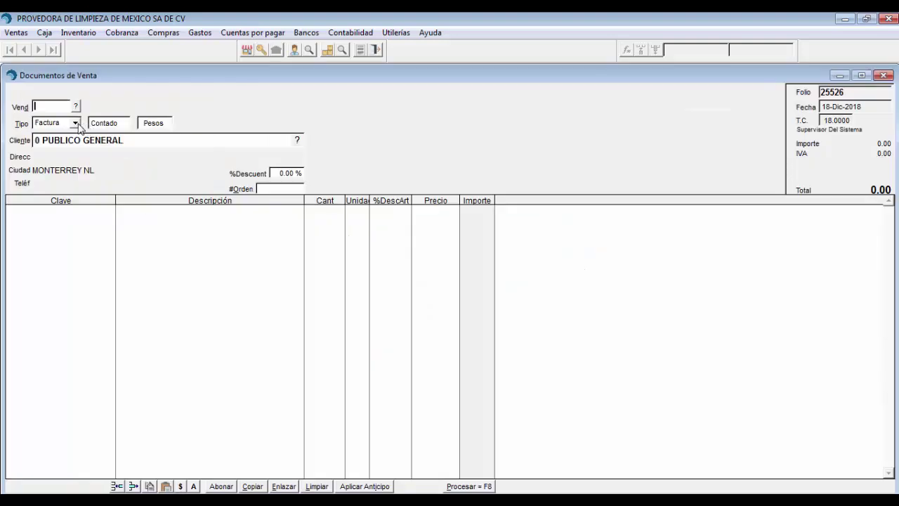
pyautogui.click(76, 124)
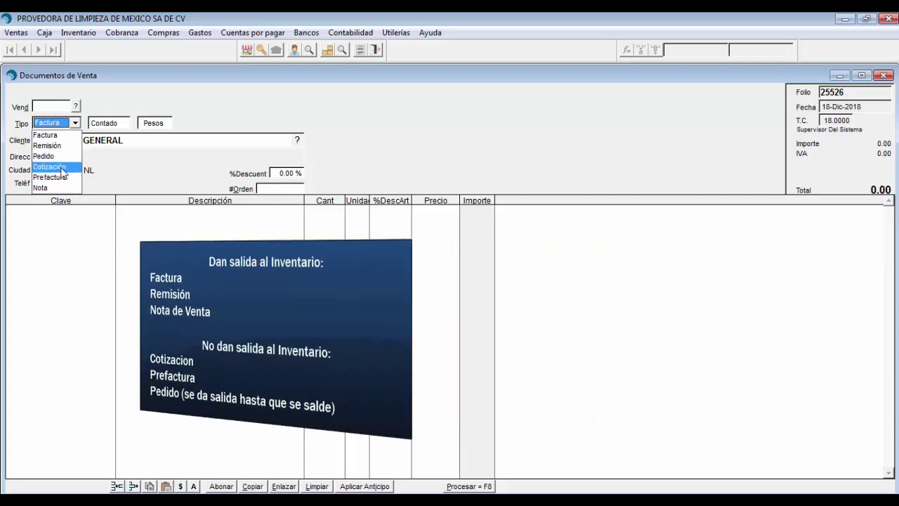
pyautogui.press('Up')
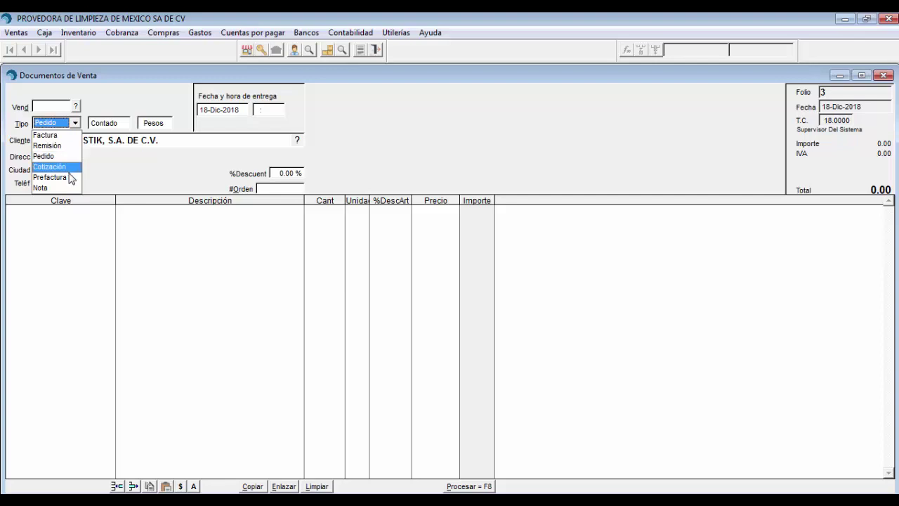
pyautogui.click(70, 178)
# Step: Add article SCC with a quantity of 500 to the Prefactura for DIMIPLASTIK, S.A. DE C.V. and select the quantity for editing
pyautogui.click(197, 140)
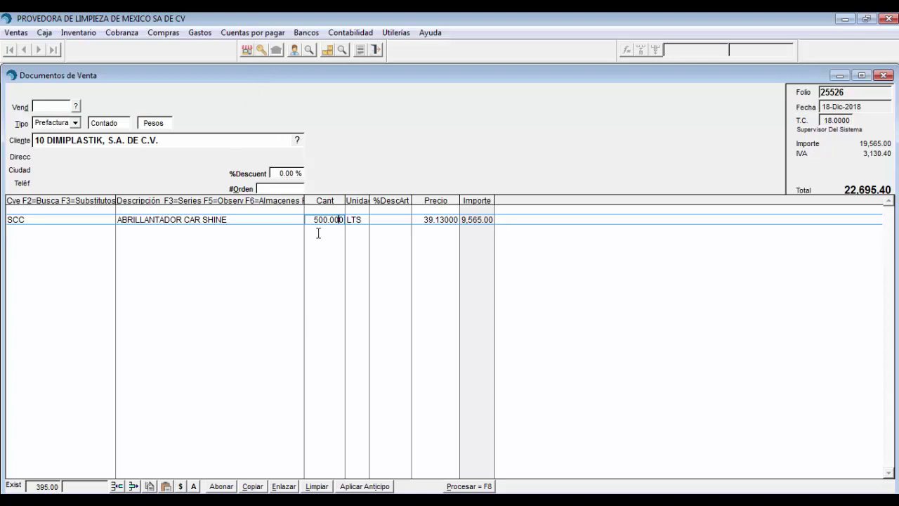
pyautogui.hotkey('shift', 'Home')
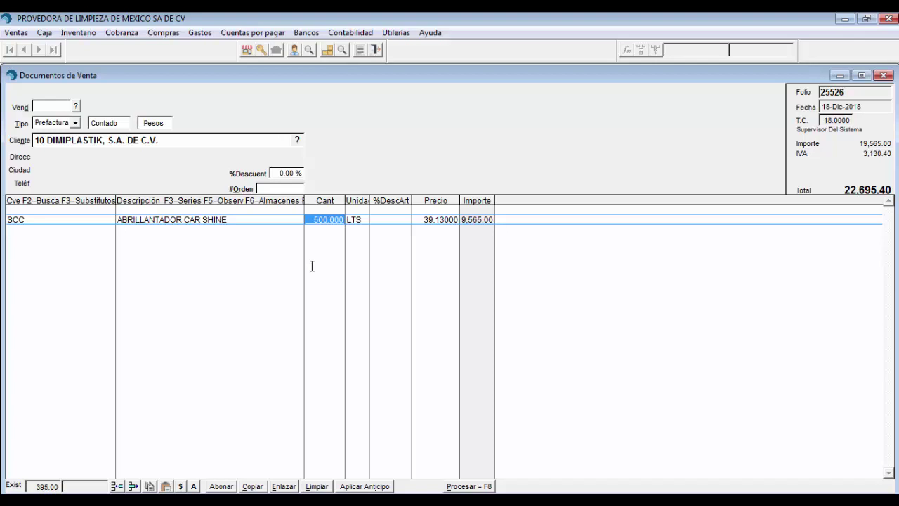